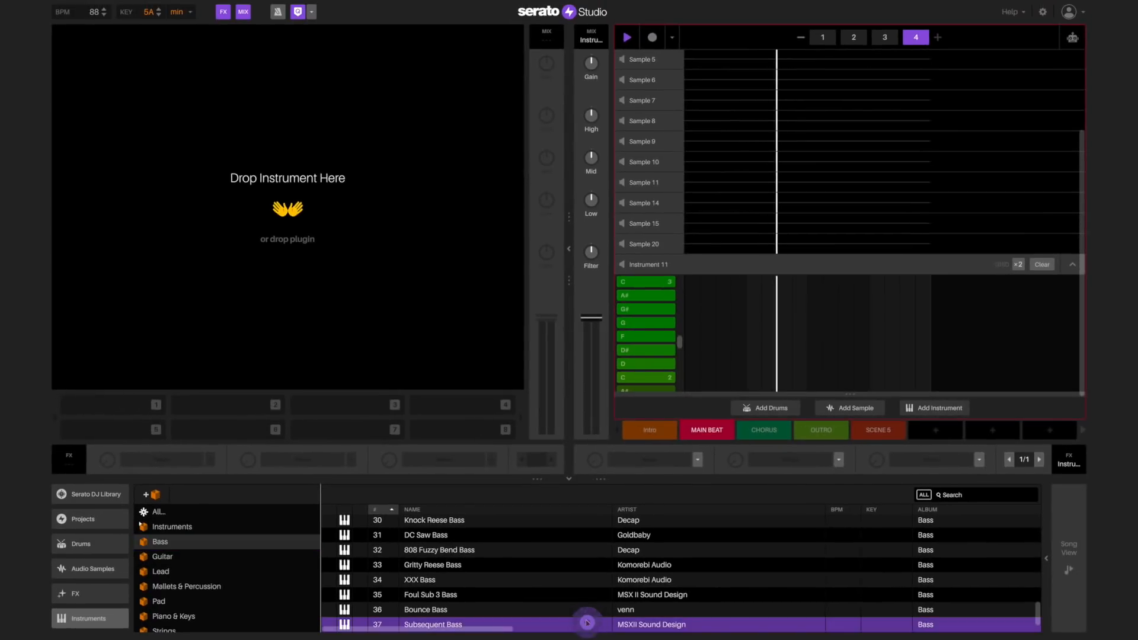
Load the Subsequent Bass instrument from the Bass library into the empty Instrument 11 deck
drag(586, 624, 390, 330)
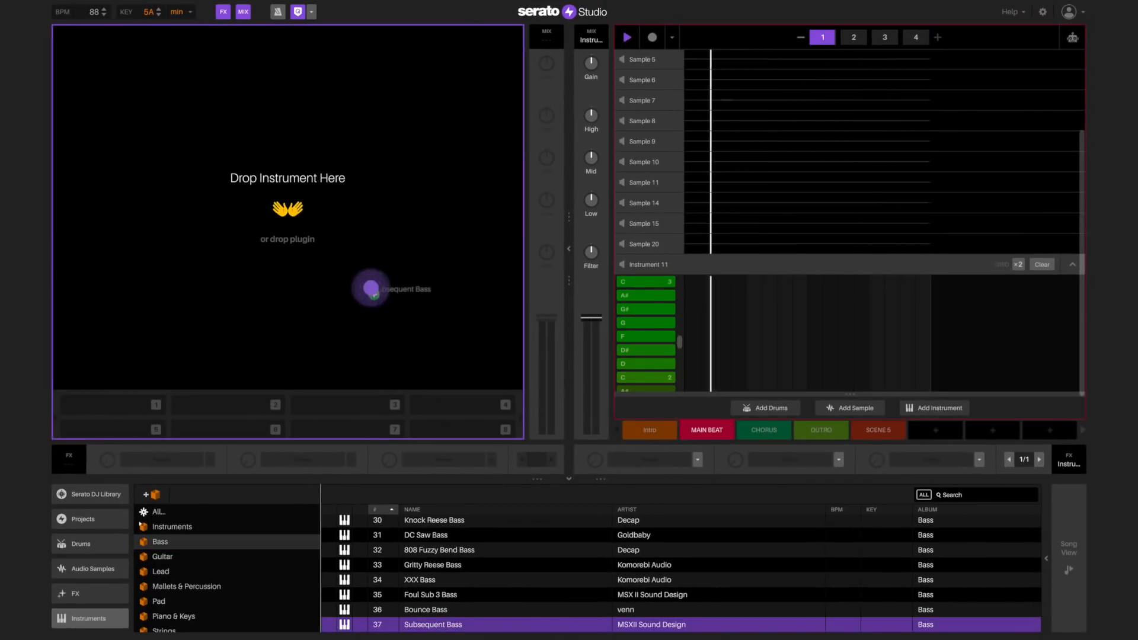
drag(372, 289, 371, 287)
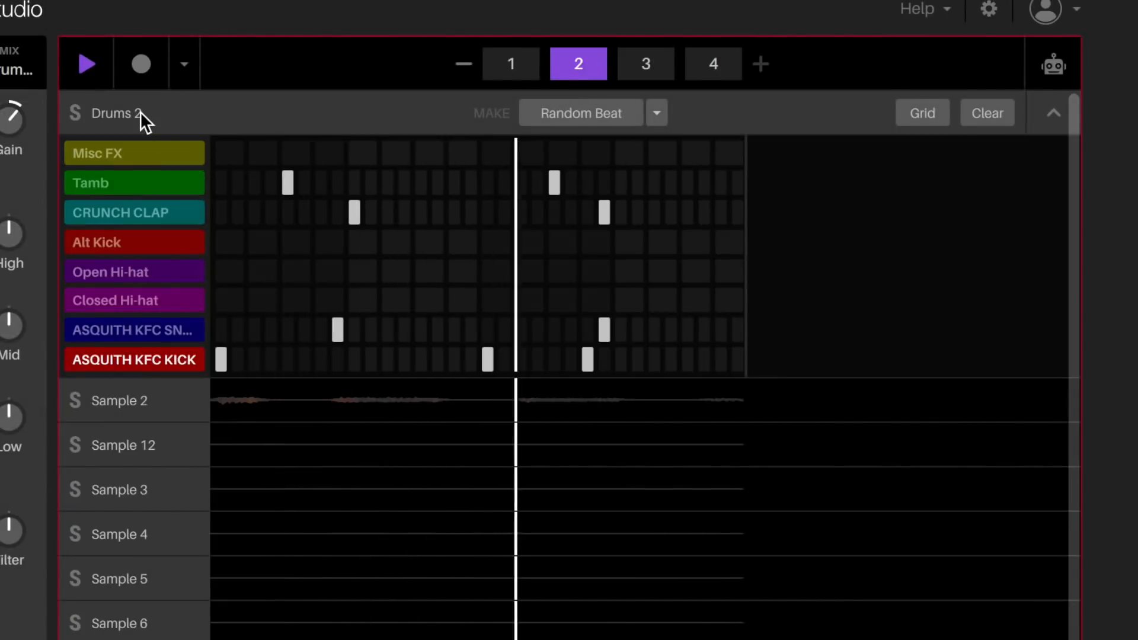
Solo the Drums 2 track, and mute it
click(76, 113)
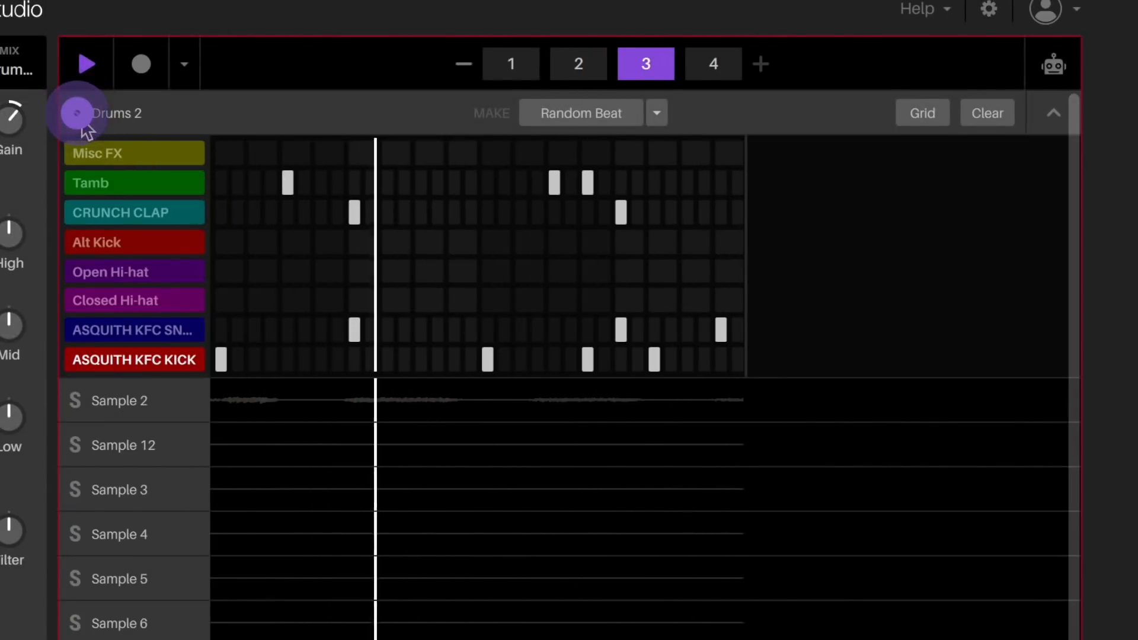
click(81, 118)
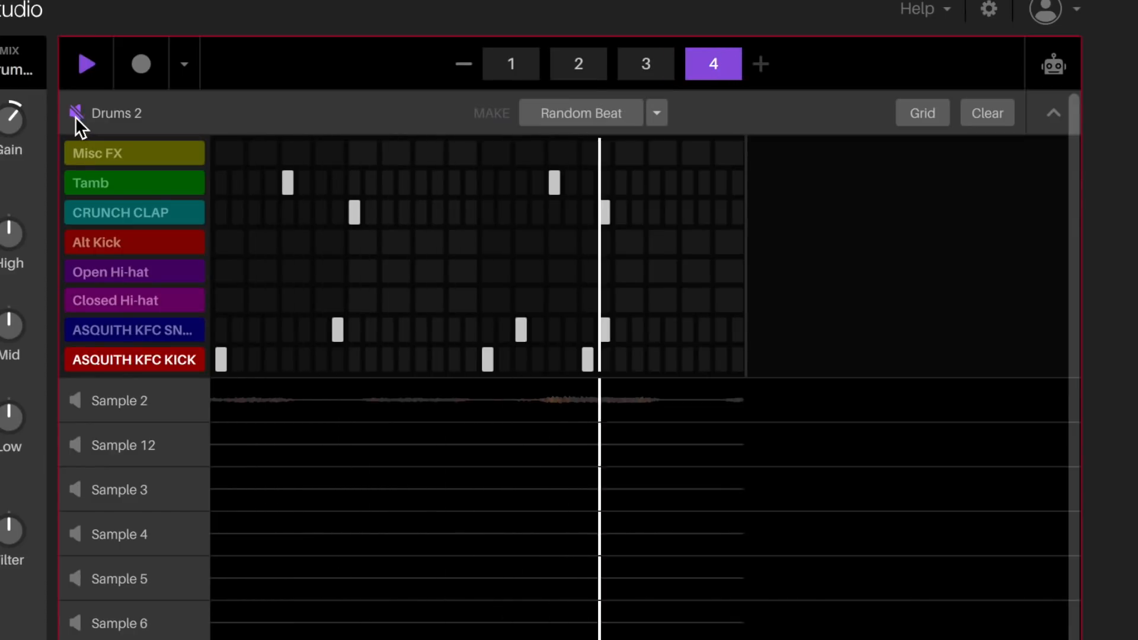
Toggle the per-drum ×2 grid options of Drums 2 on and off, and clear its pattern and restore it
click(924, 113)
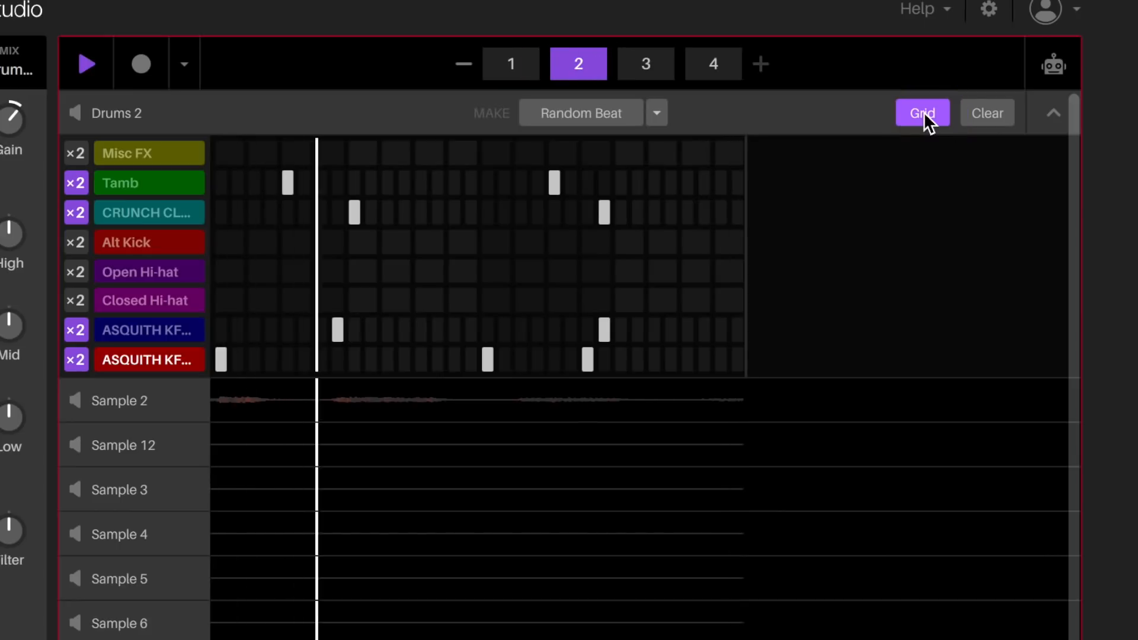
click(923, 112)
click(987, 113)
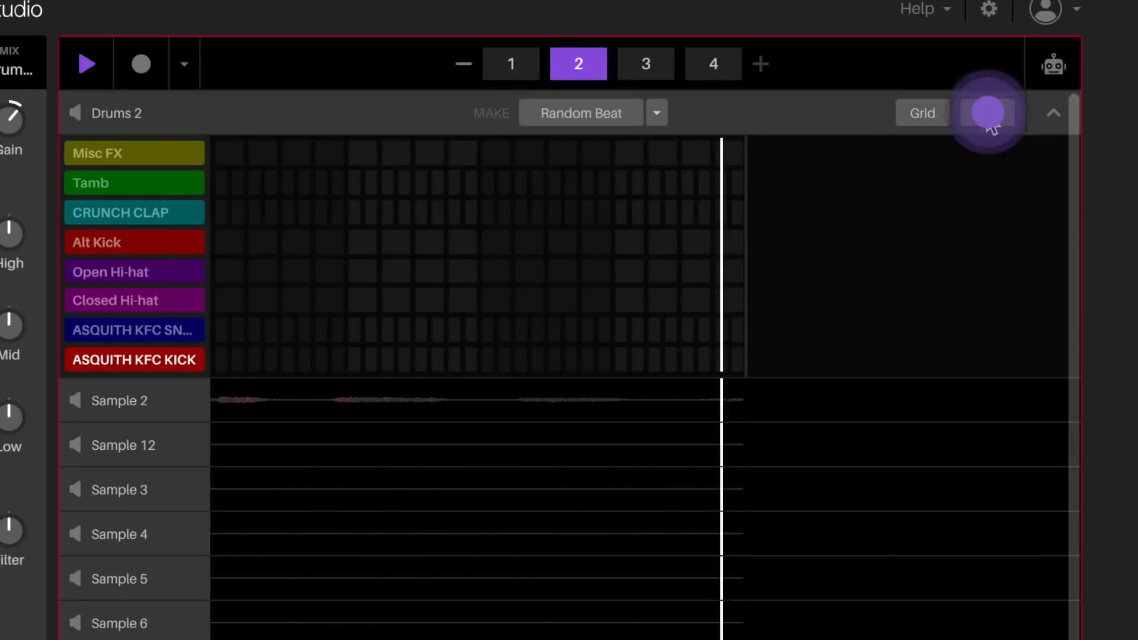
click(987, 112)
key(super+z)
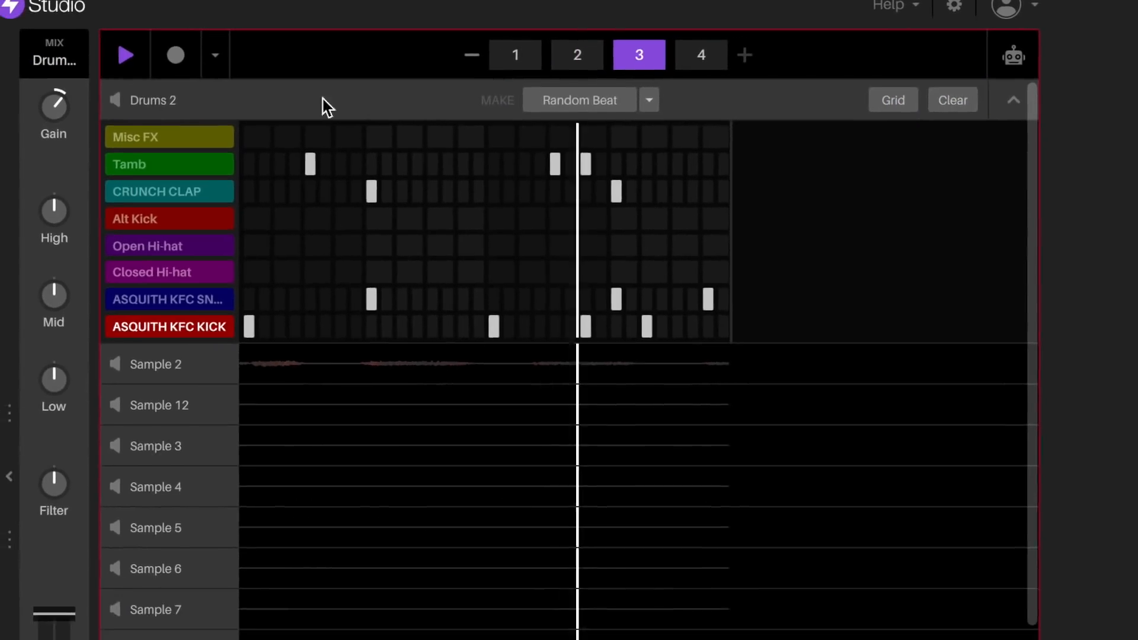
Mute the Drums 2 track and switch to the CHORUS scene
click(74, 112)
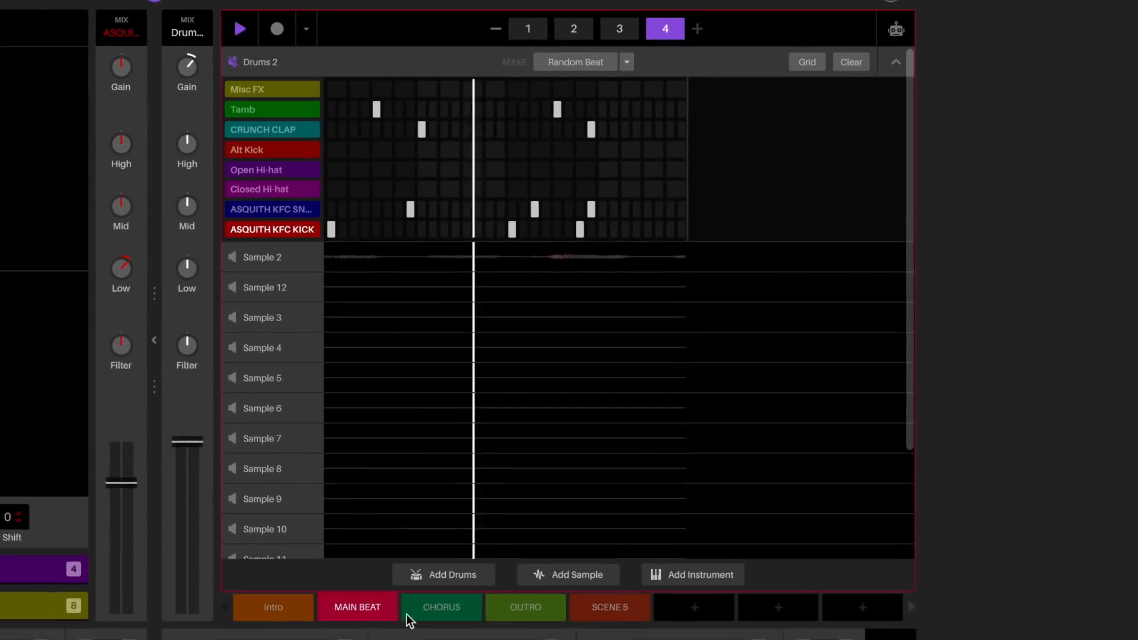
click(433, 600)
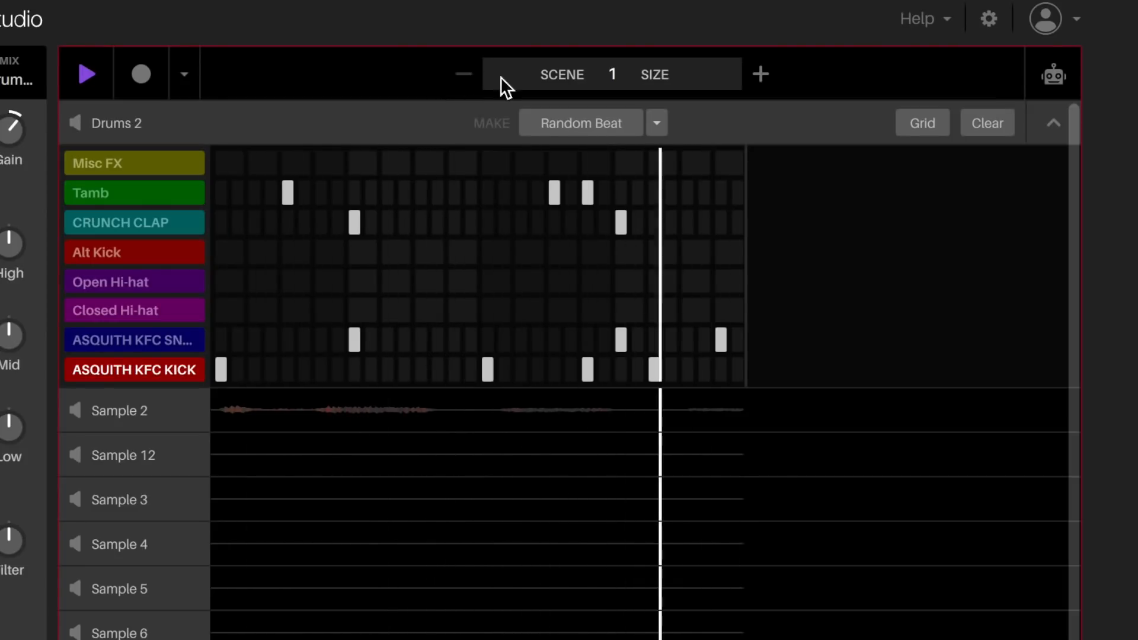
Increase the scene size of the open scene
click(763, 74)
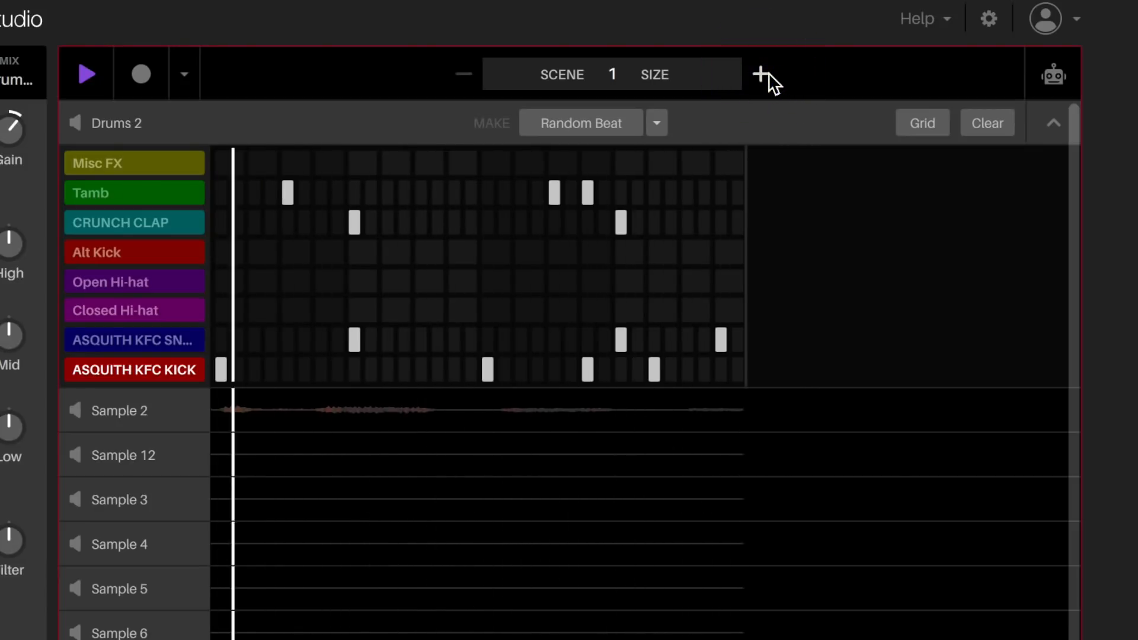
click(767, 74)
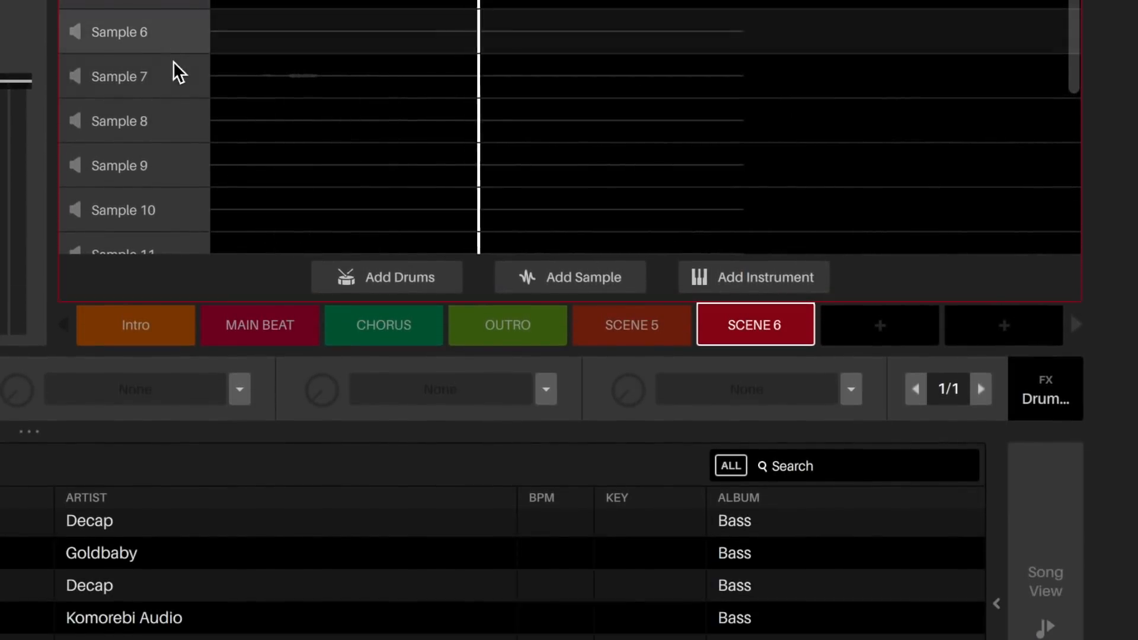
Copy the MAIN BEAT scene into the next free slot and add an empty scene in the slot after it
click(177, 530)
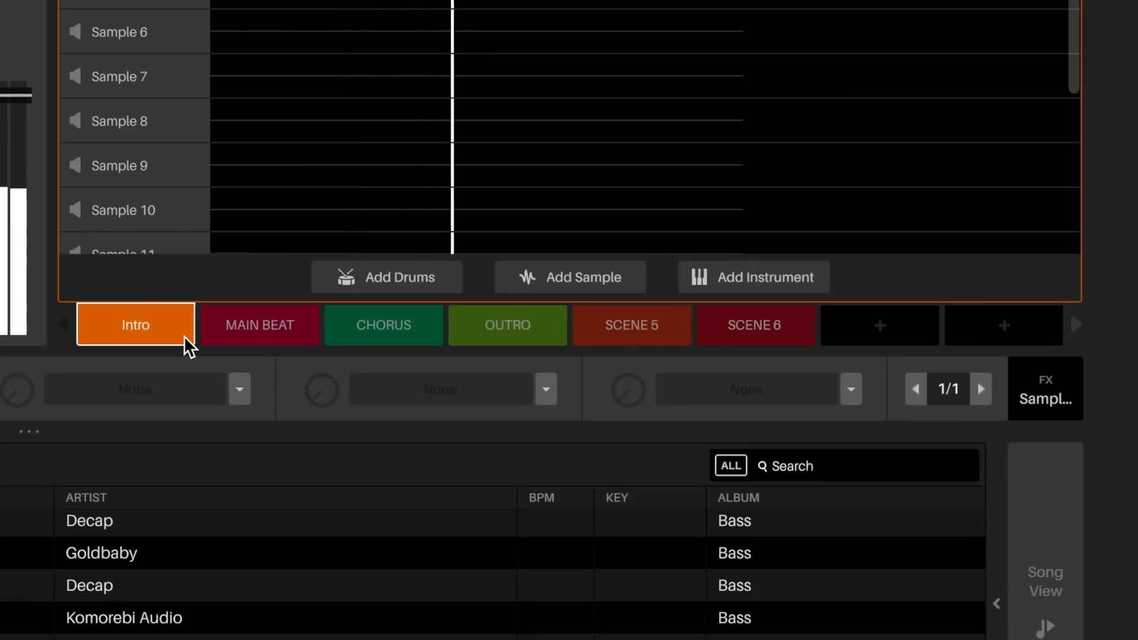
click(311, 336)
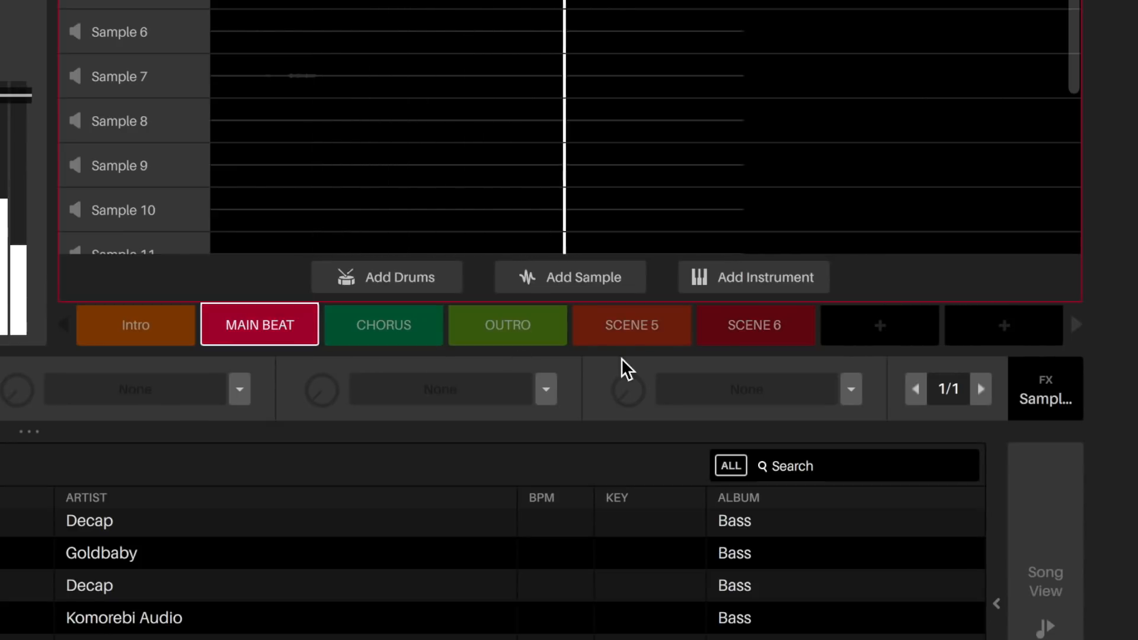
click(911, 329)
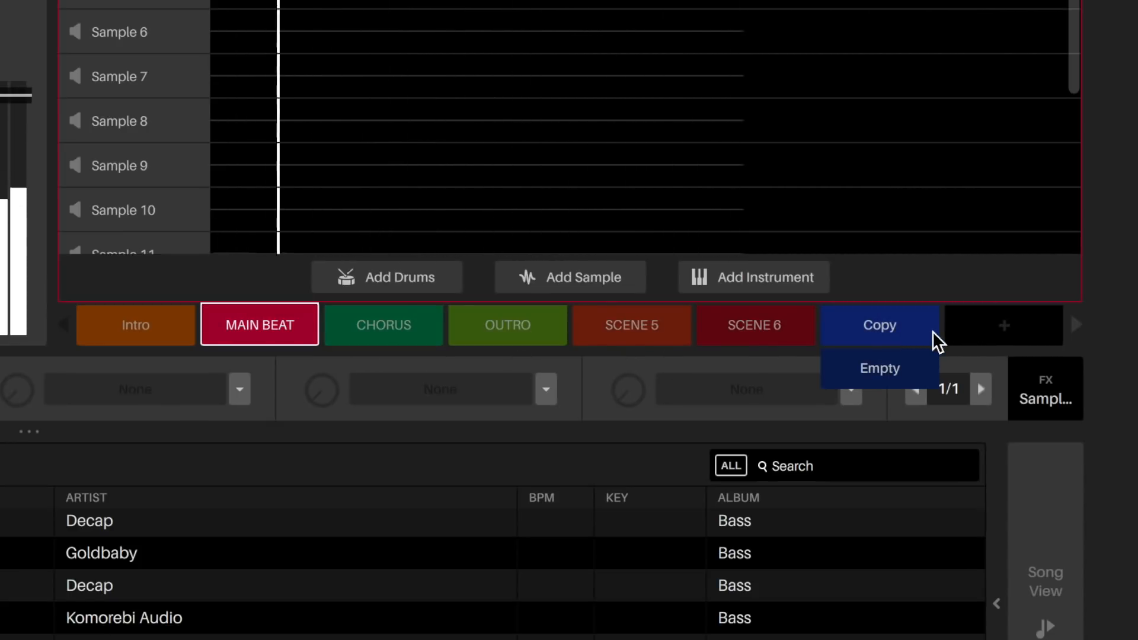
click(933, 332)
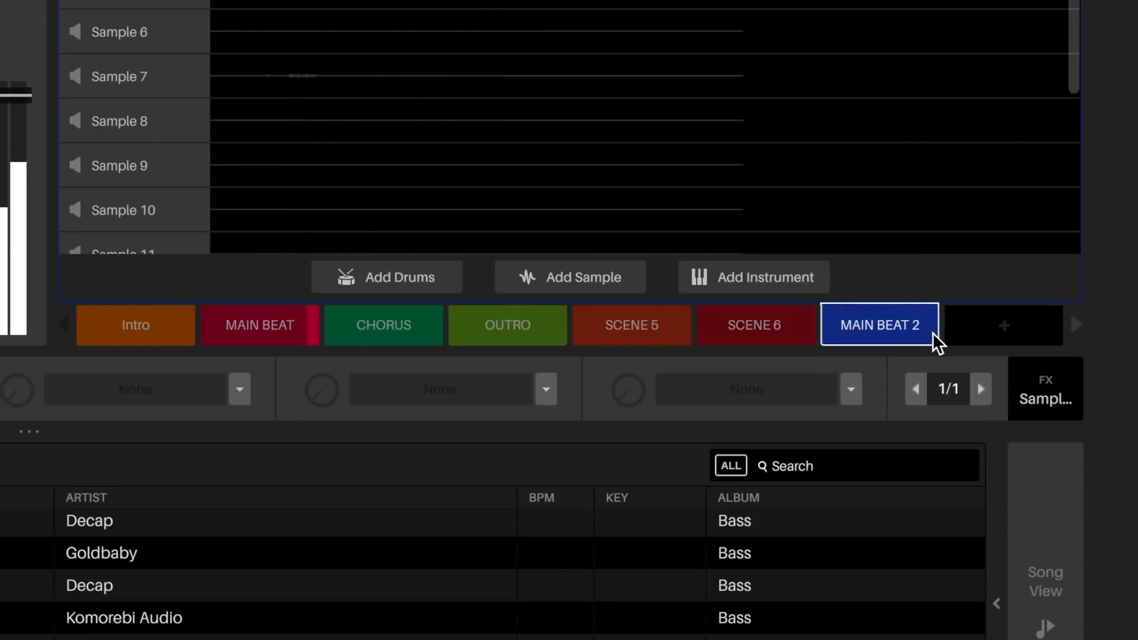
click(1003, 330)
click(1033, 367)
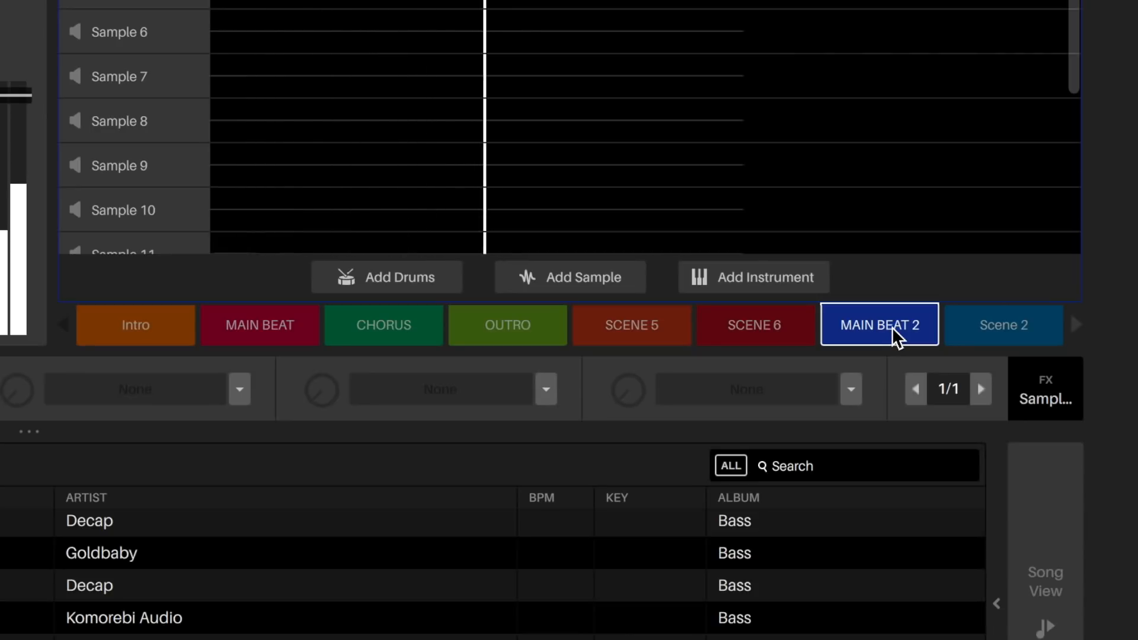
Rename the second to fifth scenes as VERSE 1 A, VERSE 1 B, CHORUS 1 A and CHORUS 1 B
click(260, 325)
text(VERSE 1 A)
double_click(373, 326)
text(VERSE 1 B)
double_click(496, 326)
text(CHORUS 1 A)
double_click(632, 324)
text(CHORUS 1 B)
Rename SCENE 6 as BREAK, SCENE 7 as OUTRO and SCENE 8 as BREAK 2
double_click(777, 325)
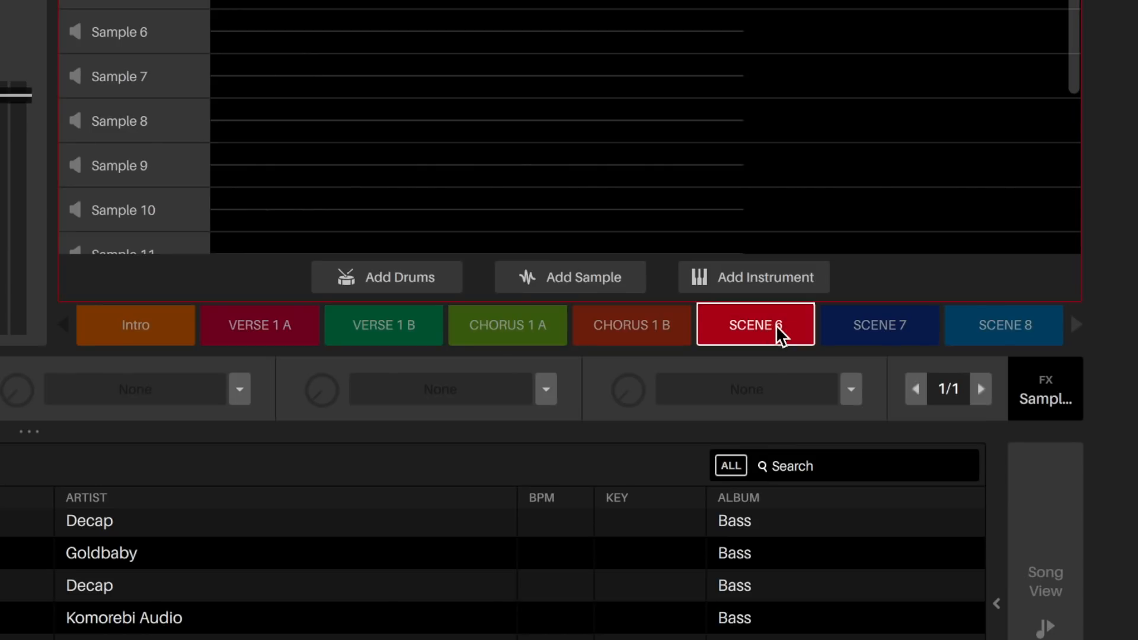
text(BREAK)
double_click(885, 332)
text(OUTRO)
key(Return)
click(1023, 323)
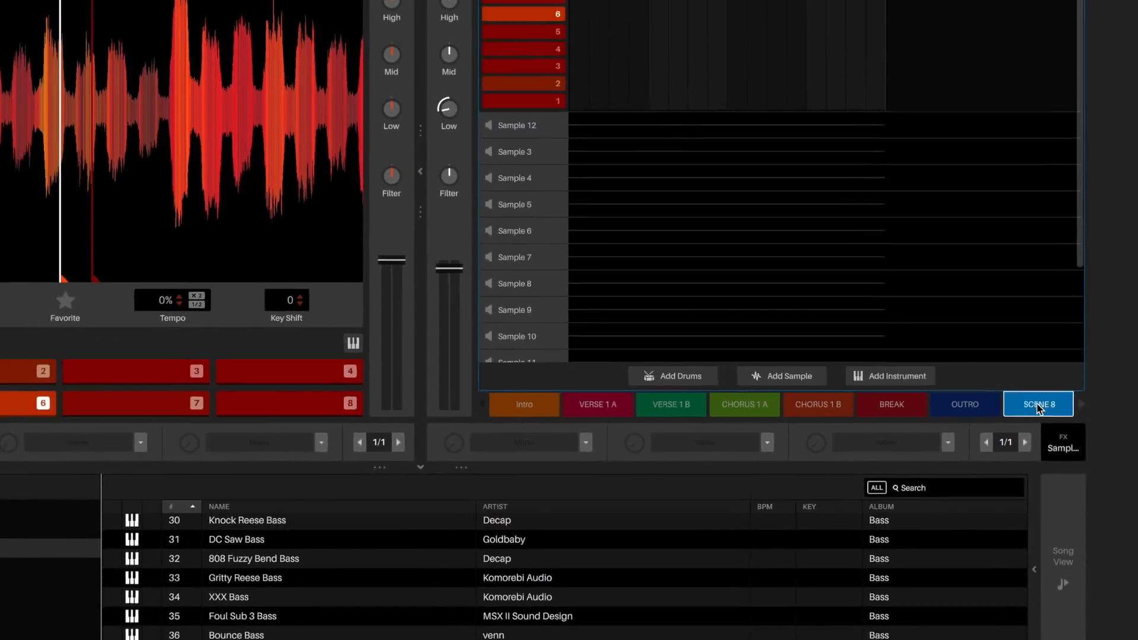
Open the VERSE 1 A scene, examine its Drums 2 pattern in the full-width sequencer, and bring the deck back
click(707, 430)
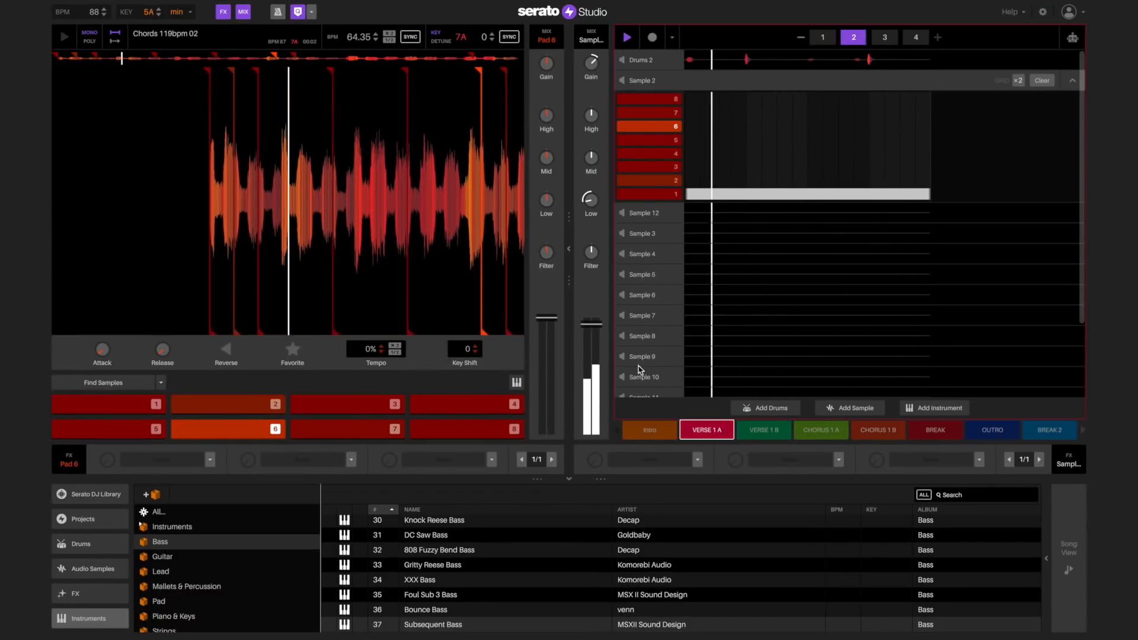
click(570, 249)
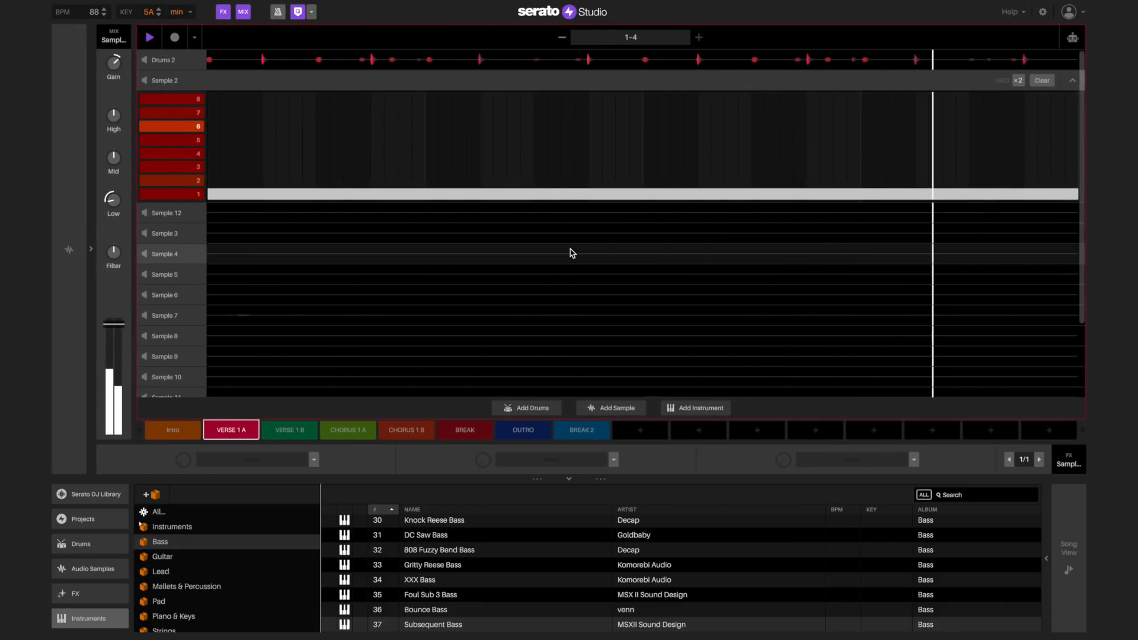
click(1069, 80)
click(1071, 60)
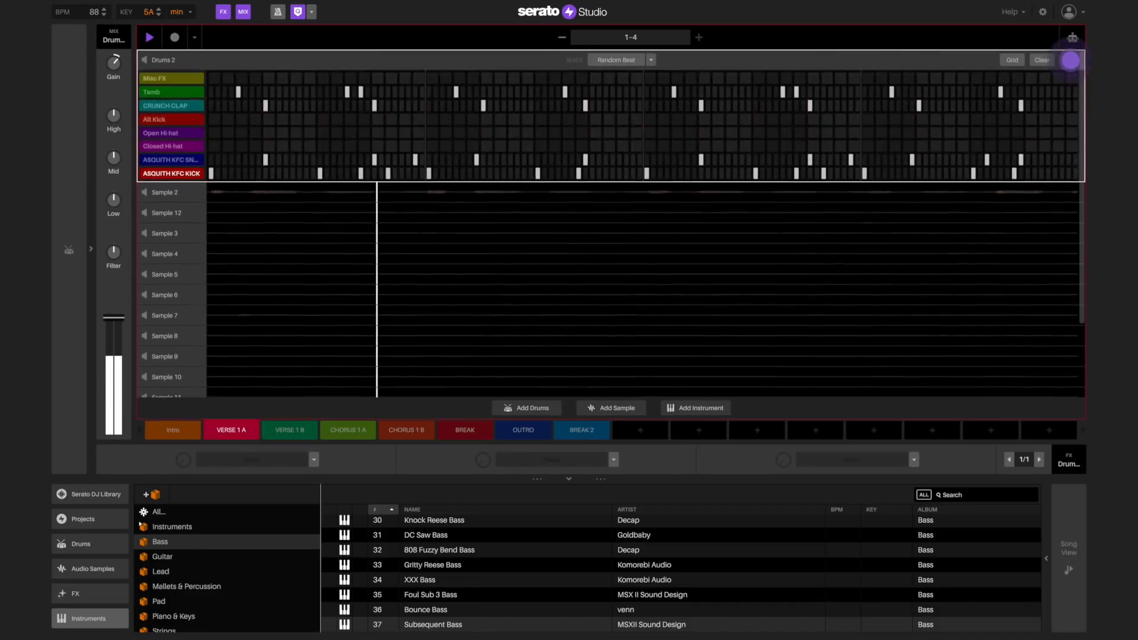
click(1073, 60)
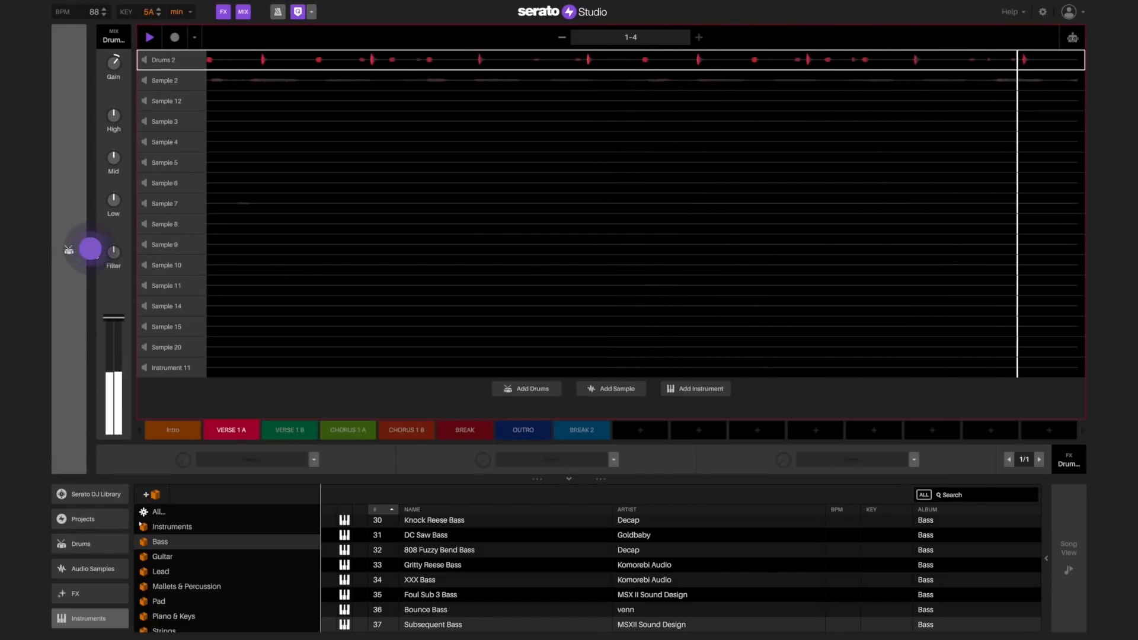
click(90, 249)
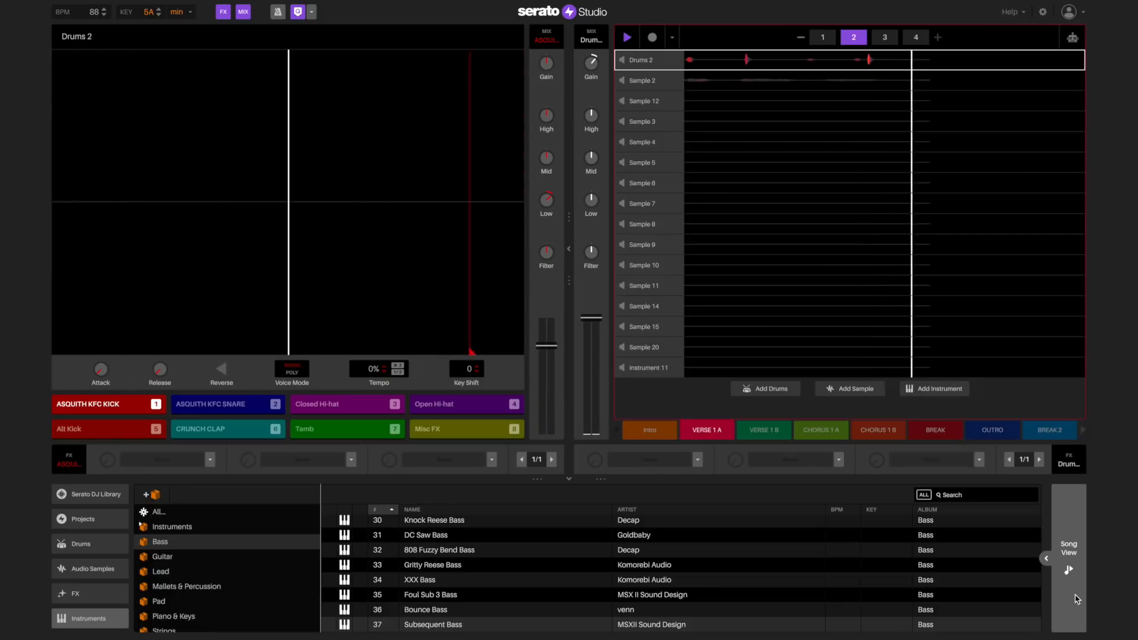
Open Song View and arrange two Intro, two VERSE 1 A and two VERSE 1 B scenes from the start of the timeline
click(1077, 599)
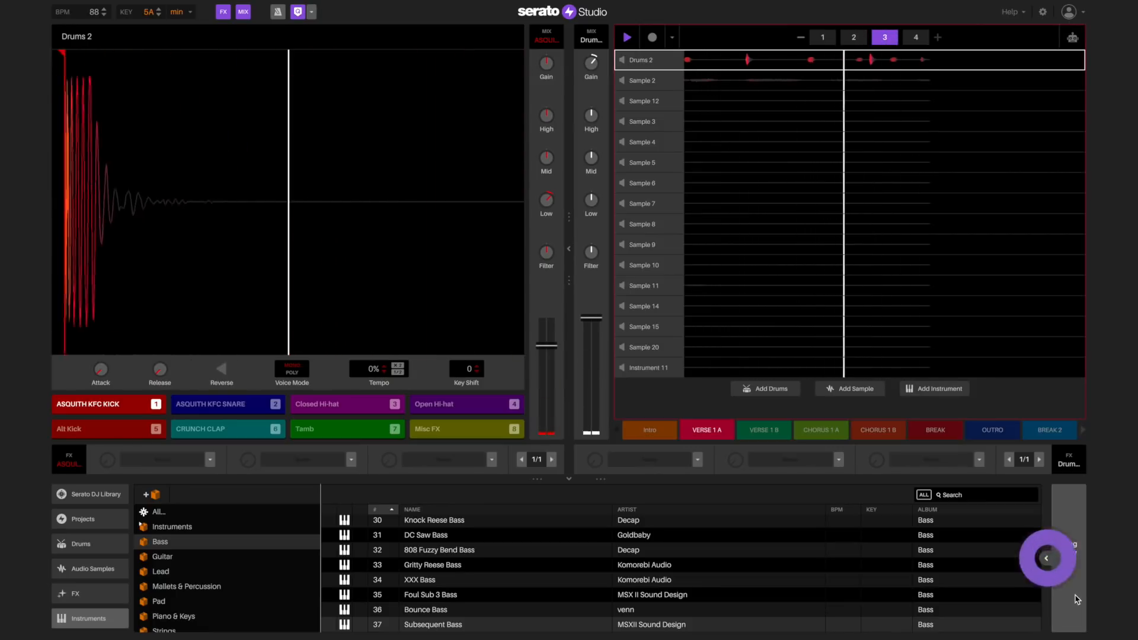
drag(649, 430, 190, 539)
drag(705, 433, 273, 540)
drag(764, 429, 311, 541)
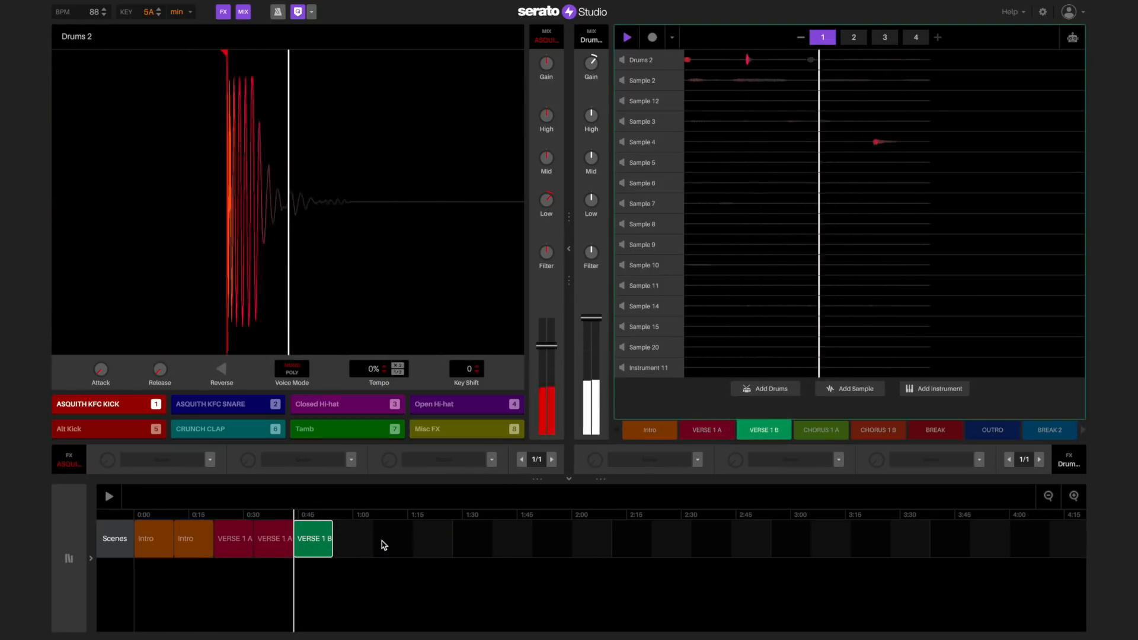
drag(773, 436, 356, 541)
Append two CHORUS 1 A and two CHORUS 1 B scenes to the song timeline
drag(827, 433, 385, 543)
drag(821, 432, 433, 540)
drag(879, 430, 475, 540)
drag(879, 429, 497, 544)
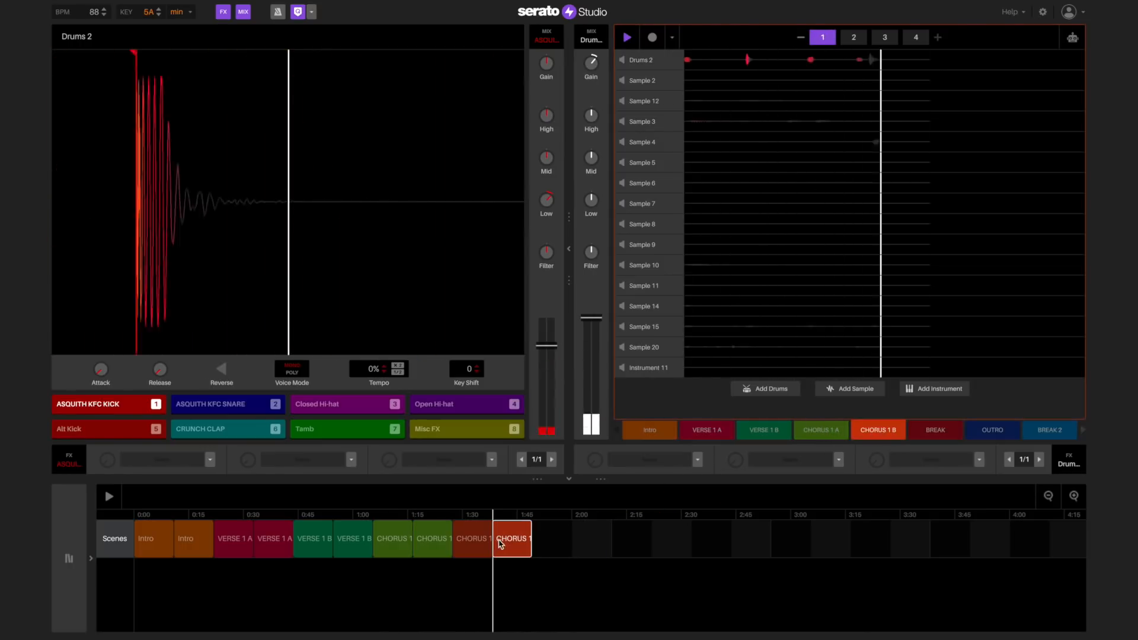
Append two BREAK, two VERSE 1 A, two VERSE 1 B, one CHORUS 1 A, one CHORUS 1 B and two OUTRO scenes to the song
drag(936, 430, 541, 540)
drag(936, 430, 562, 540)
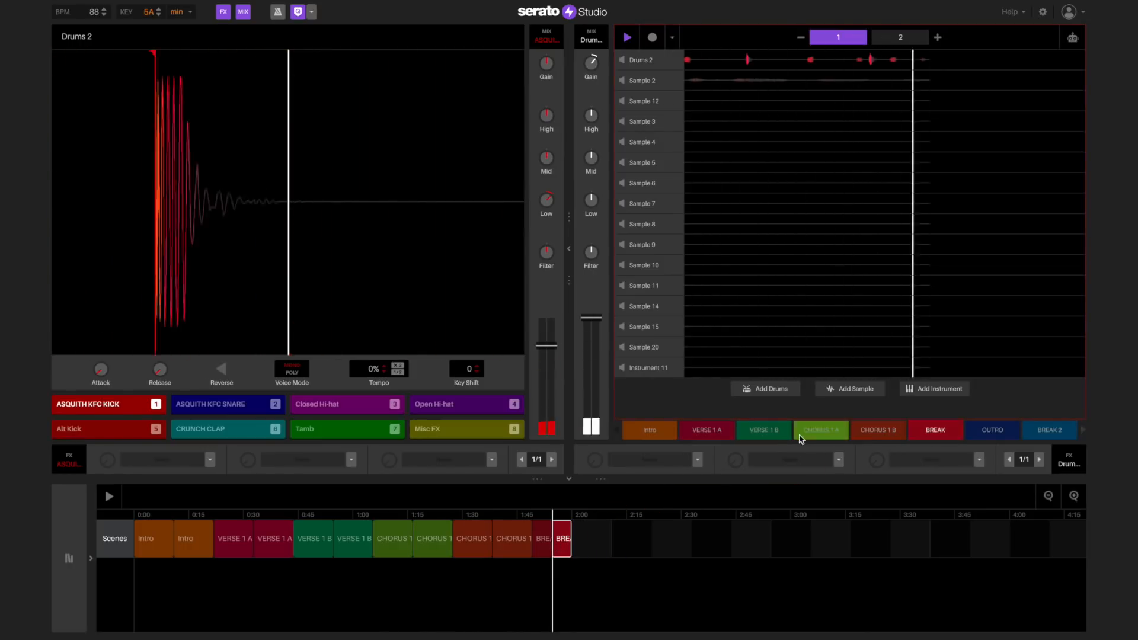
drag(707, 430, 633, 509)
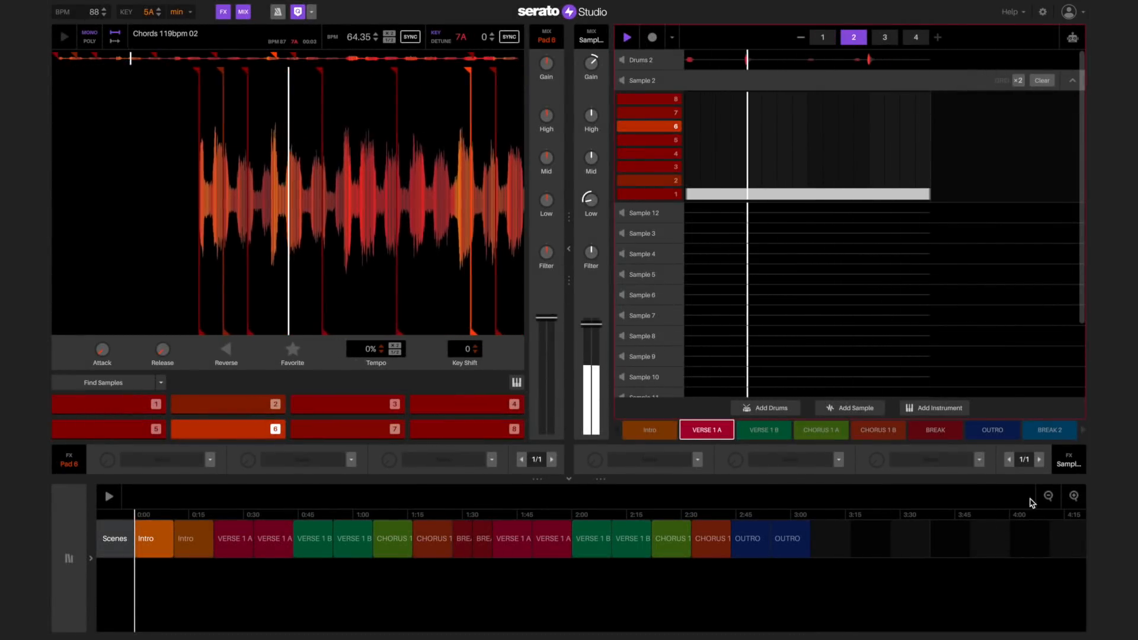
click(1074, 497)
click(1074, 496)
click(1075, 497)
click(1049, 496)
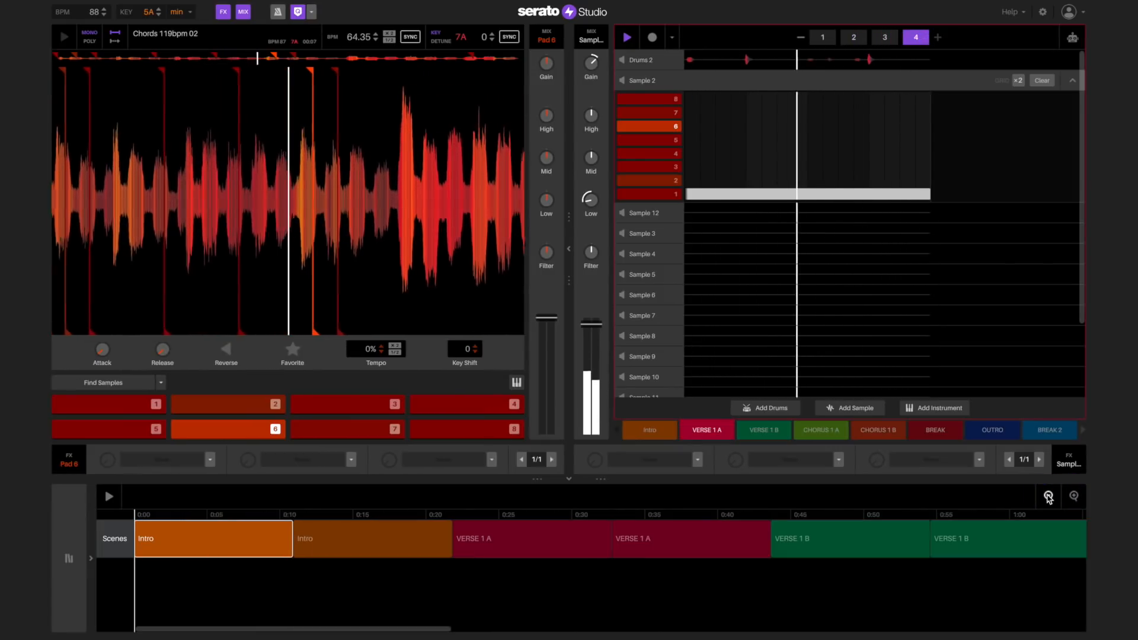
click(1049, 496)
click(1049, 497)
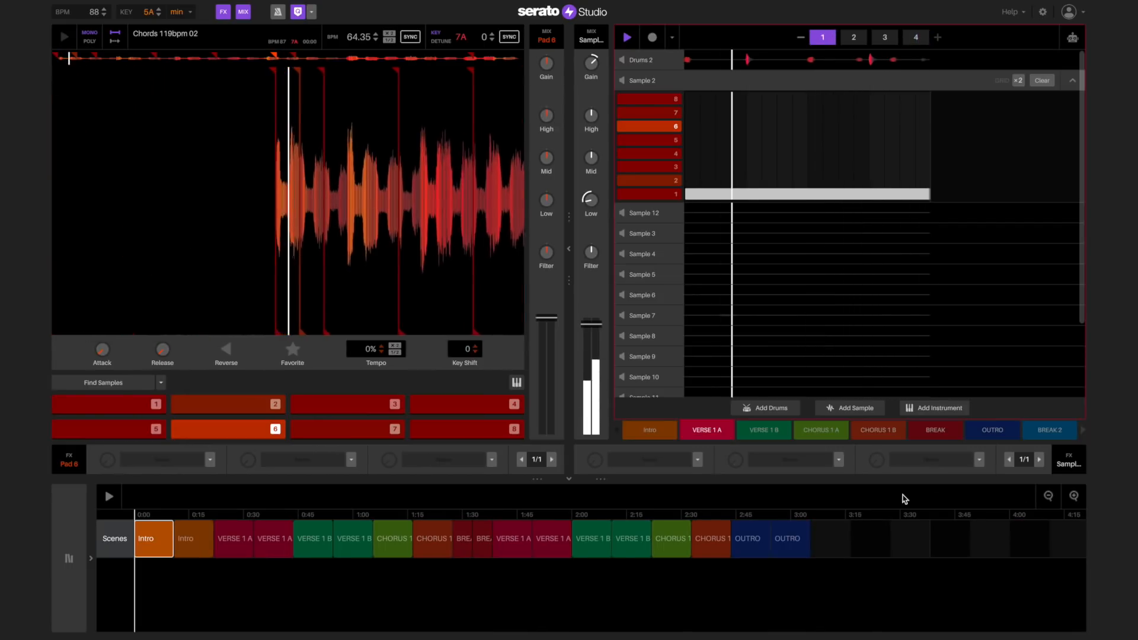
Stop the scene playback and audition the arranged song, jumping from the intro to VERSE 1 A, VERSE 1 B, CHORUS 1 A and OUTRO
click(627, 38)
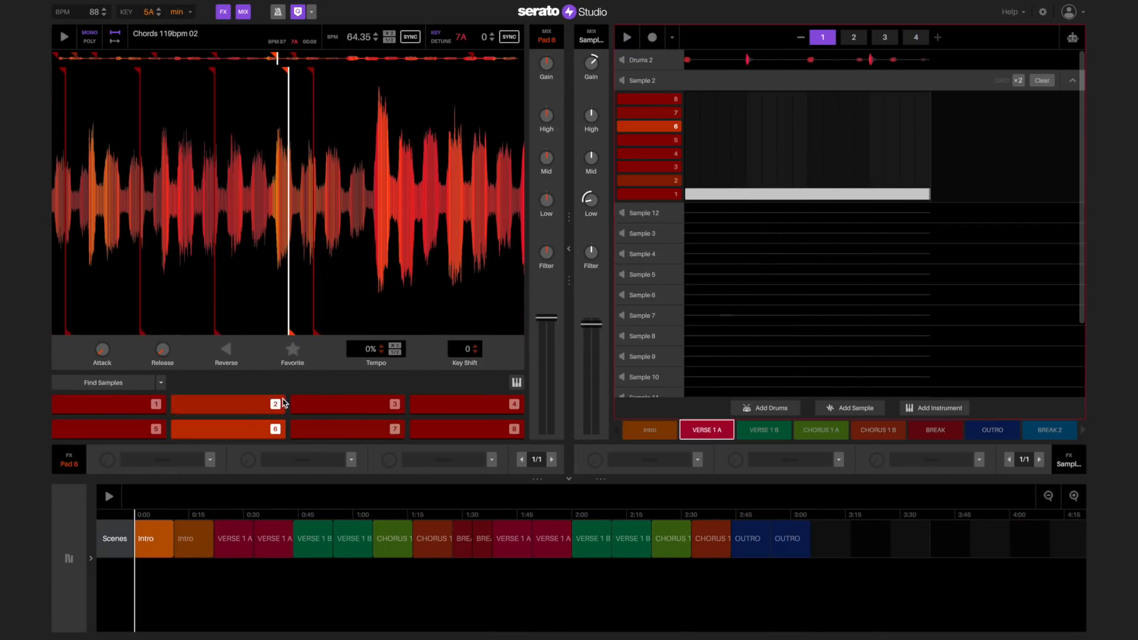
click(109, 497)
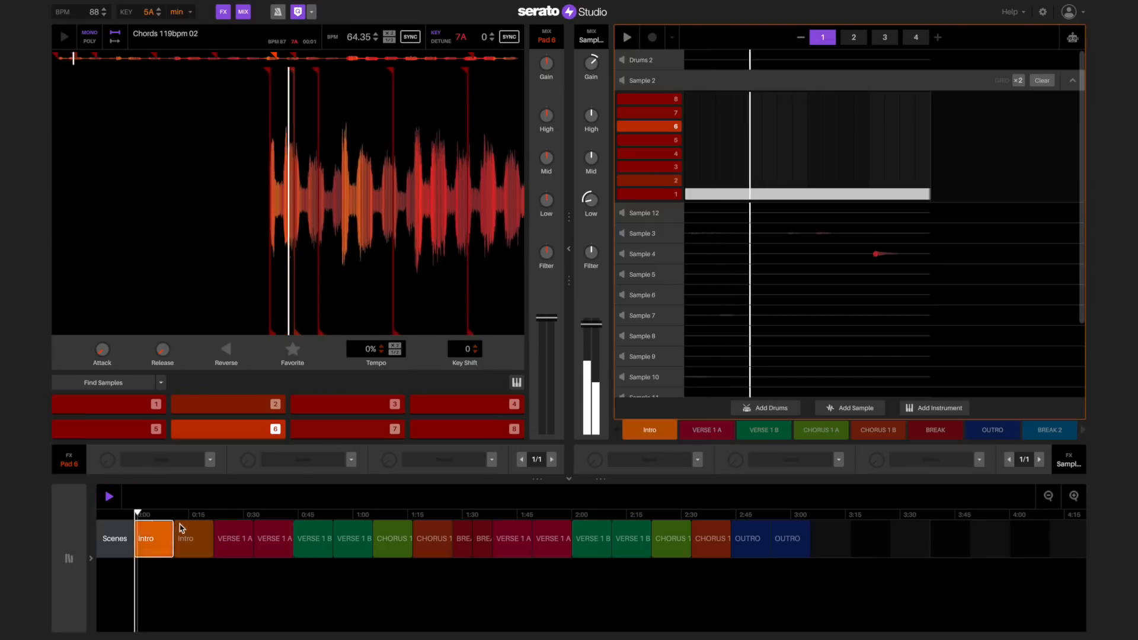
click(215, 519)
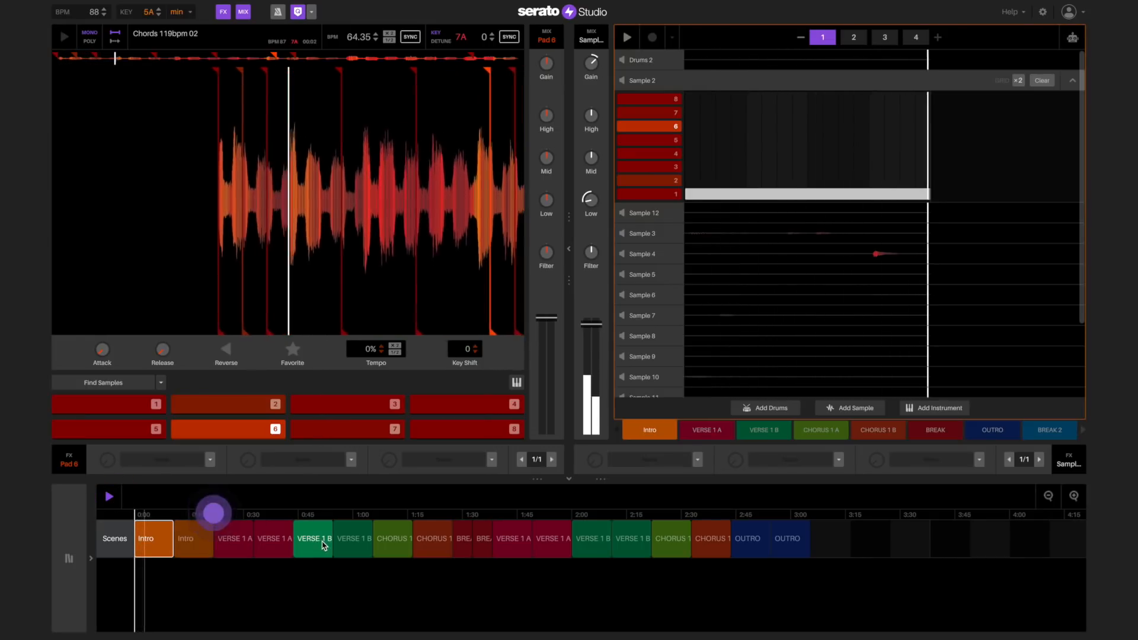
click(296, 518)
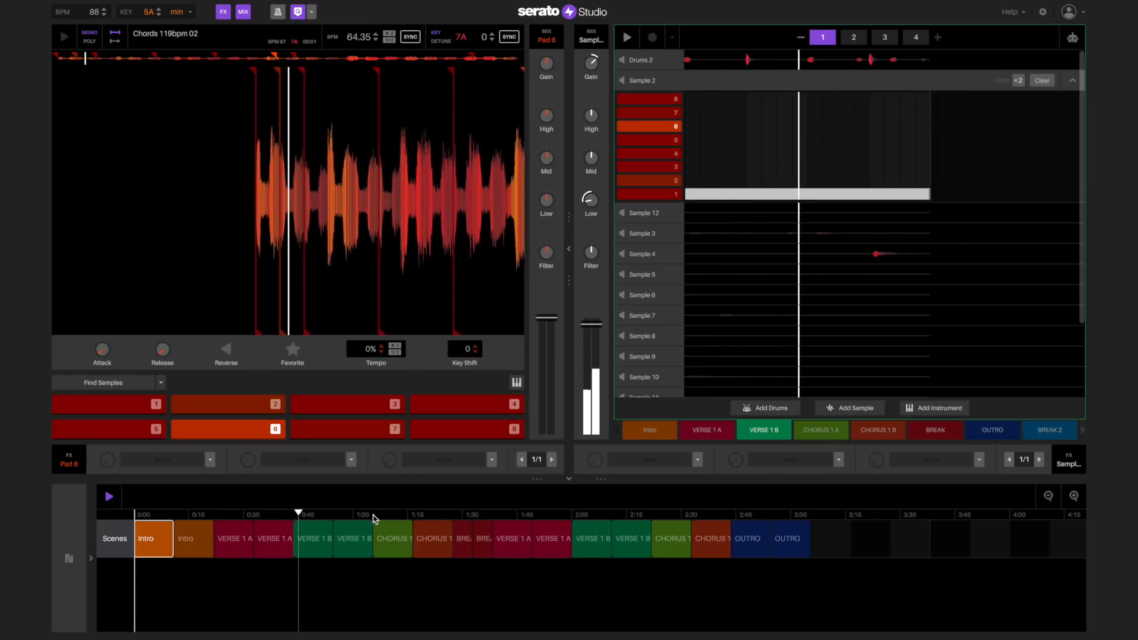
click(372, 513)
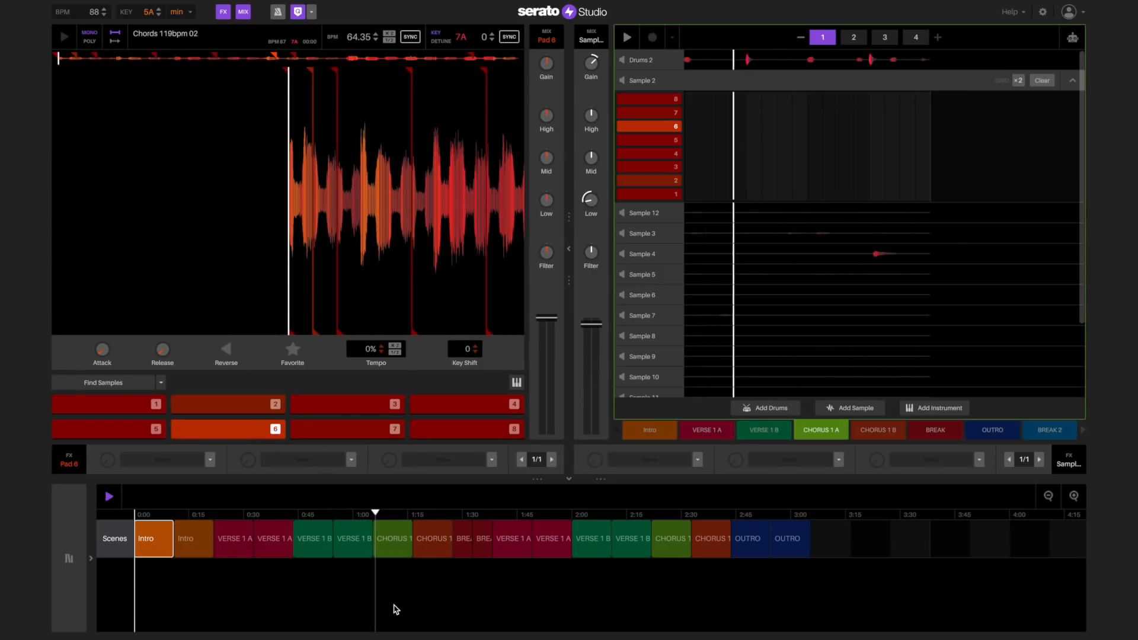
click(733, 513)
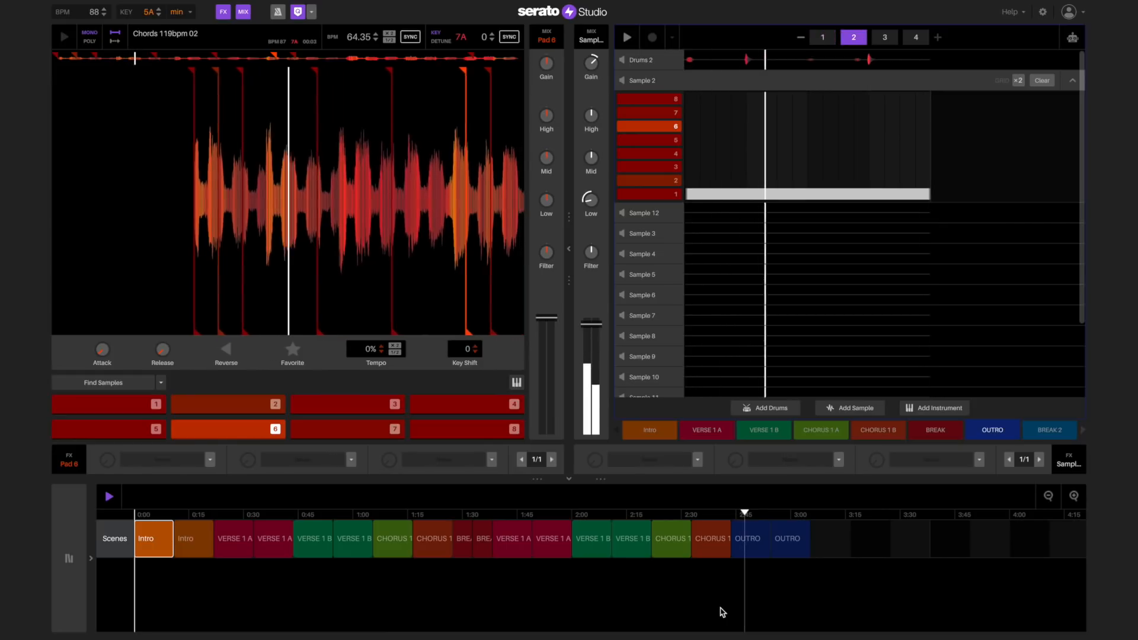
click(108, 498)
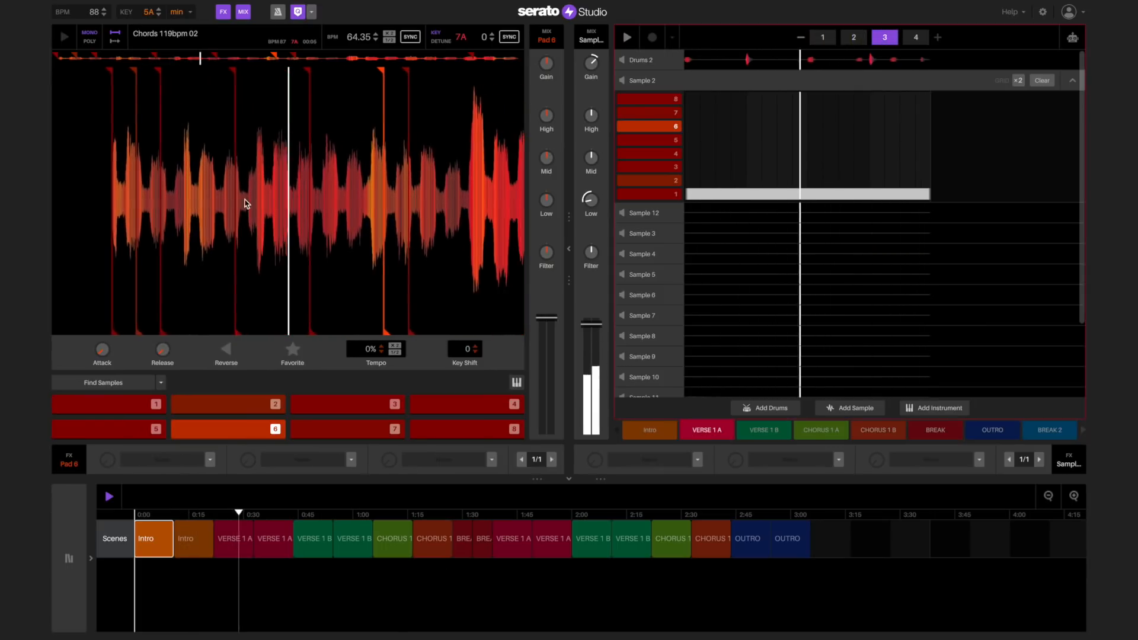
Export the song as an audio file named VIBES!!! in the Music folder
click(156, 6)
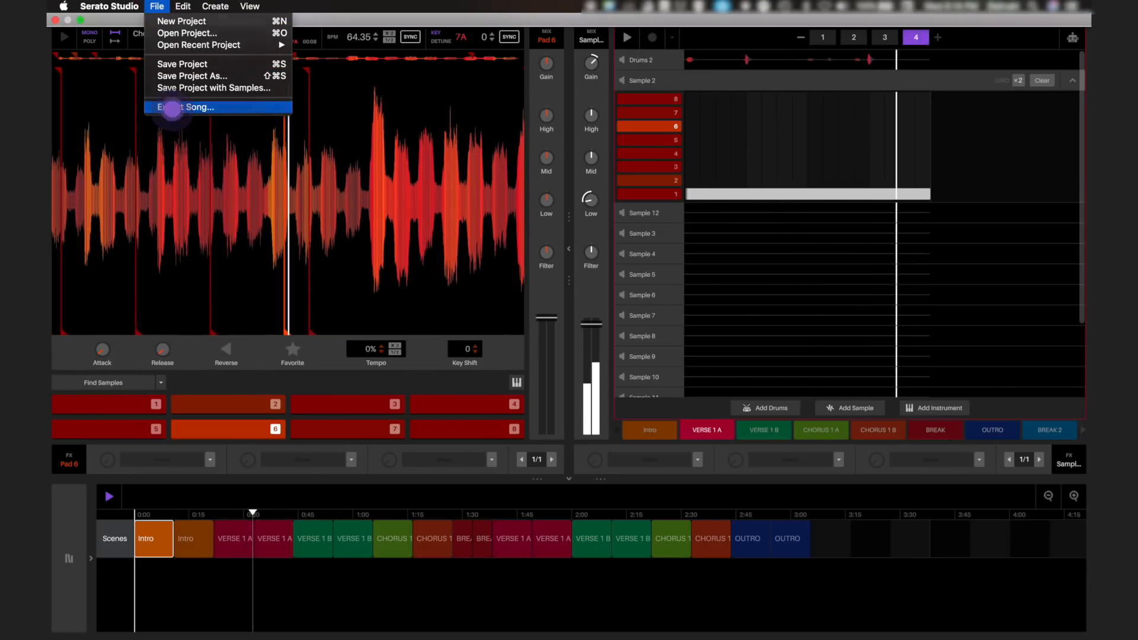
click(166, 107)
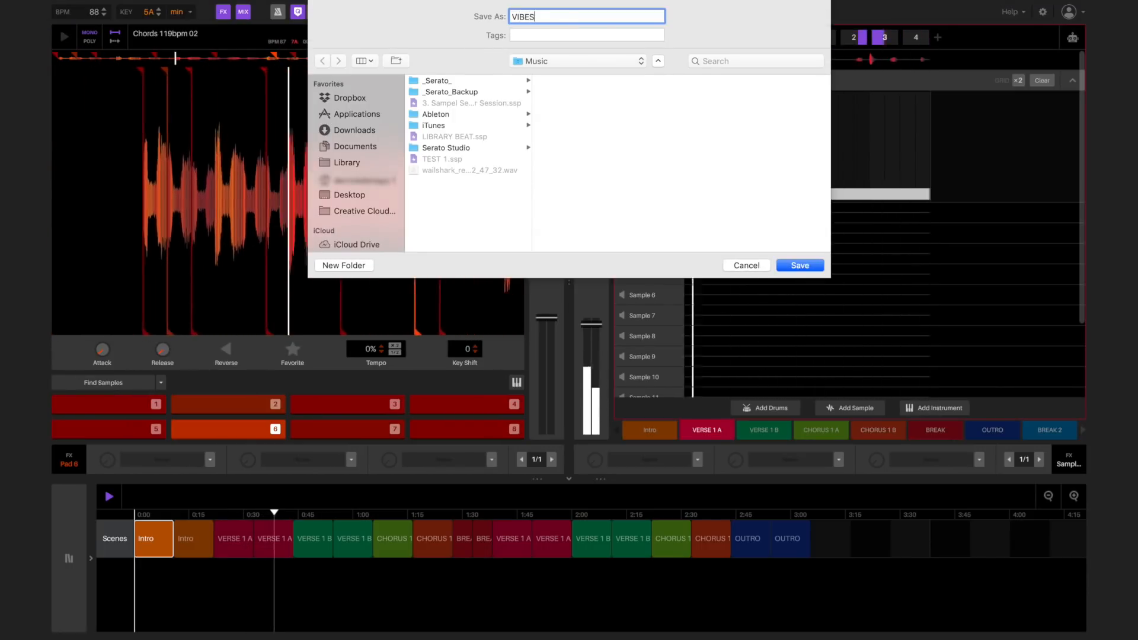
text(VIBES!!!)
click(800, 265)
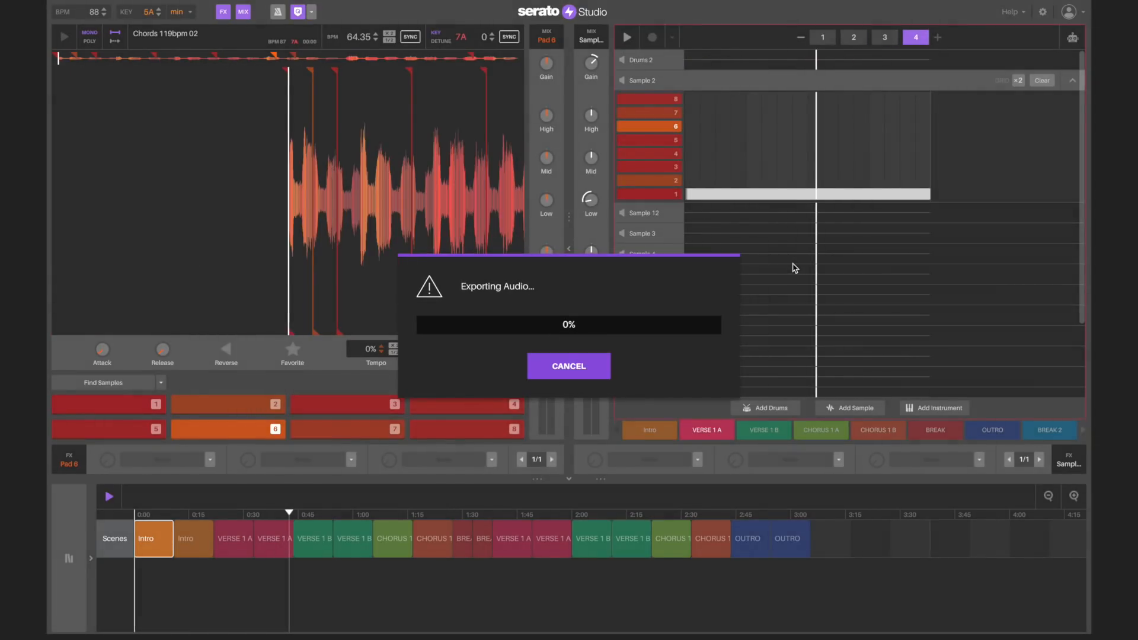